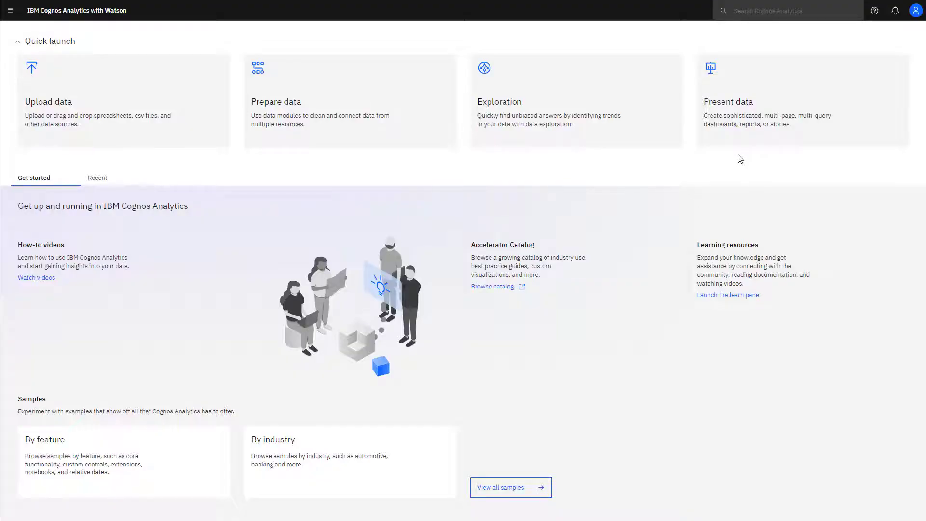
Create a new report from the Blank template.
click(750, 107)
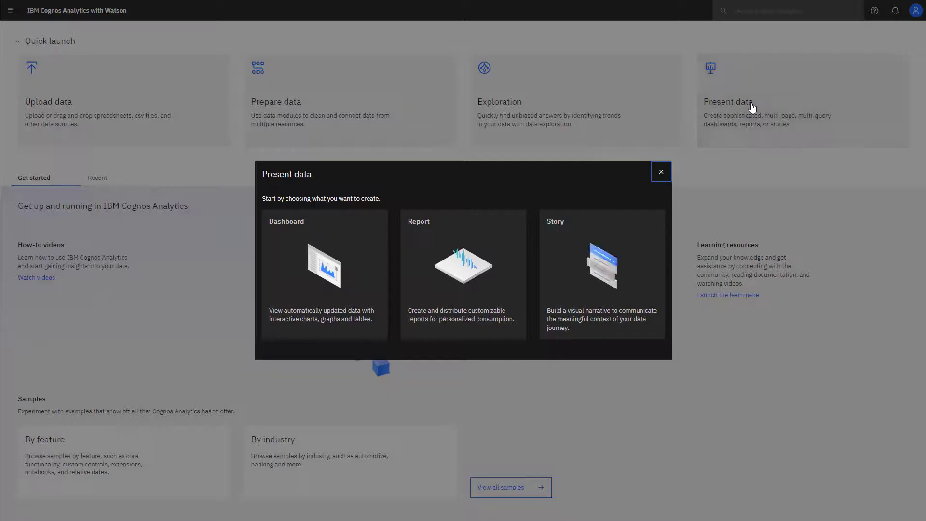
click(462, 271)
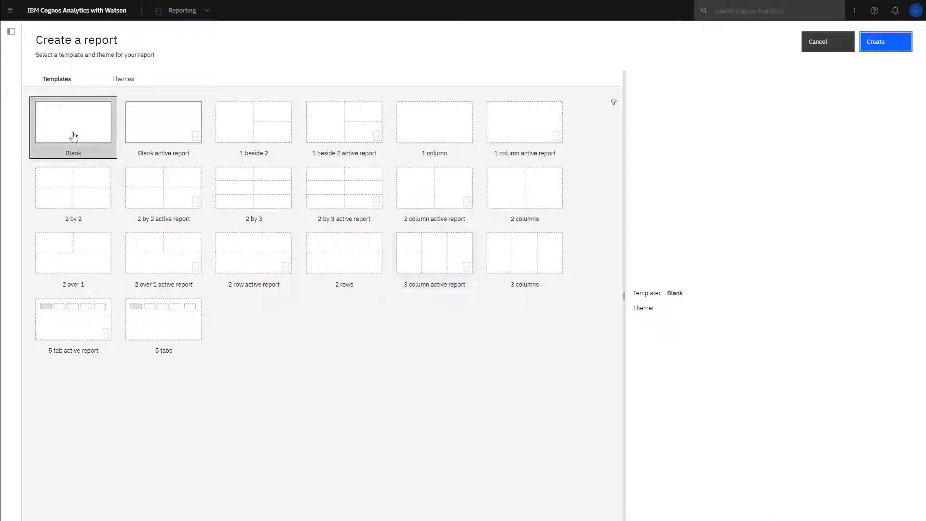
click(94, 151)
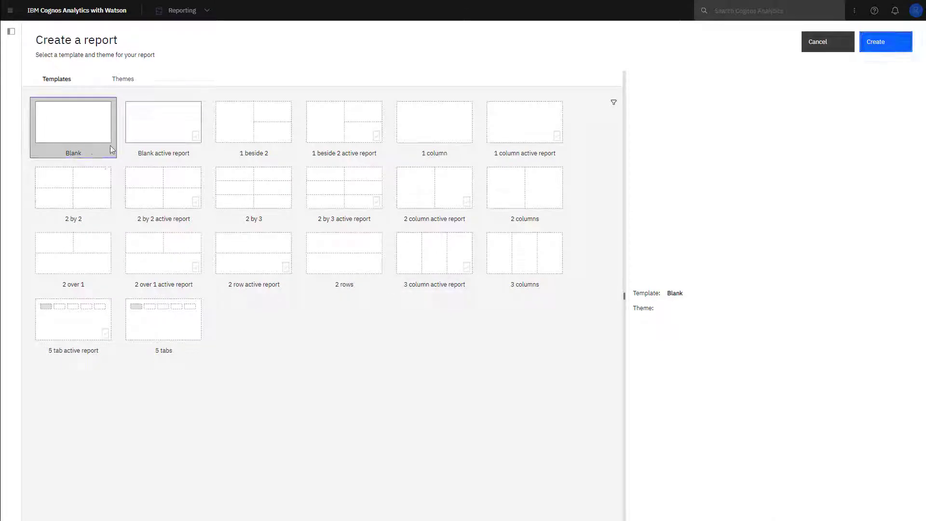
click(894, 51)
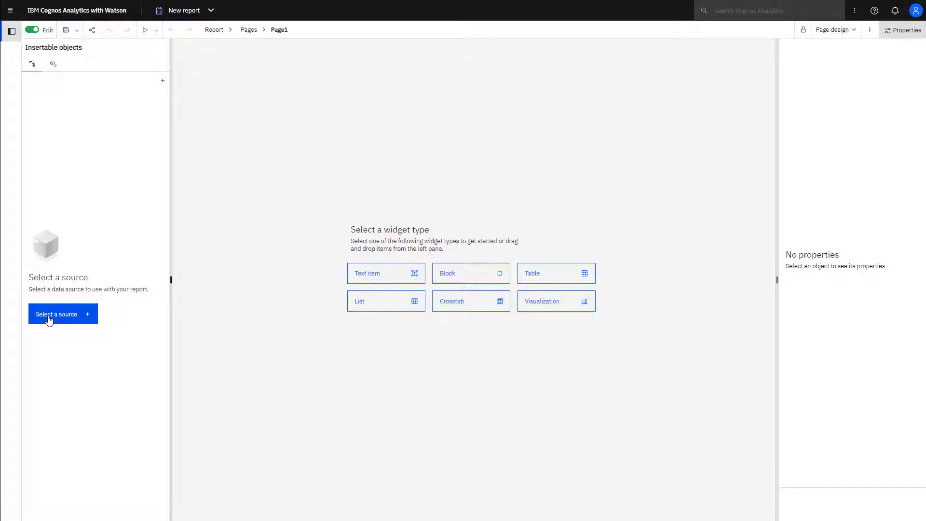
Attach the Great outdoors data module from Samples/By feature/Core/Data as the report's source.
click(52, 318)
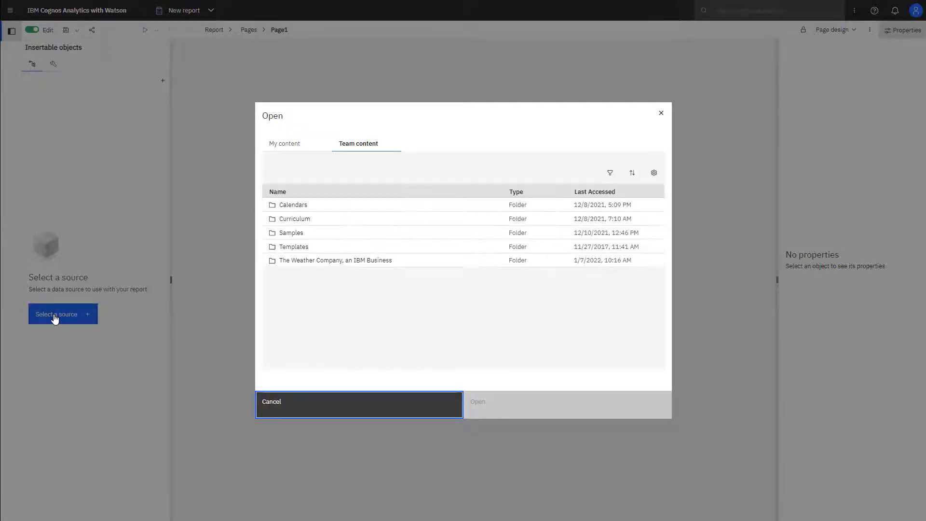
click(289, 234)
click(289, 243)
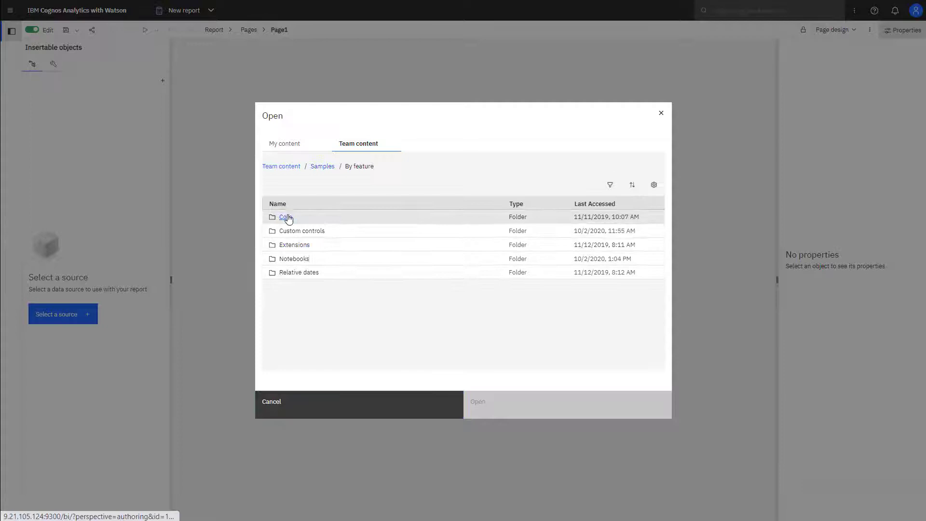
click(287, 218)
click(288, 235)
click(289, 259)
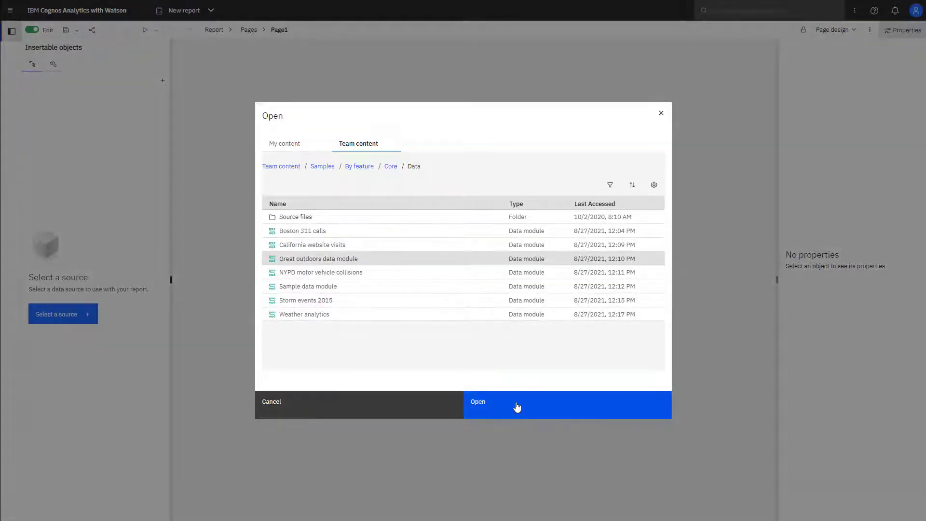
click(517, 407)
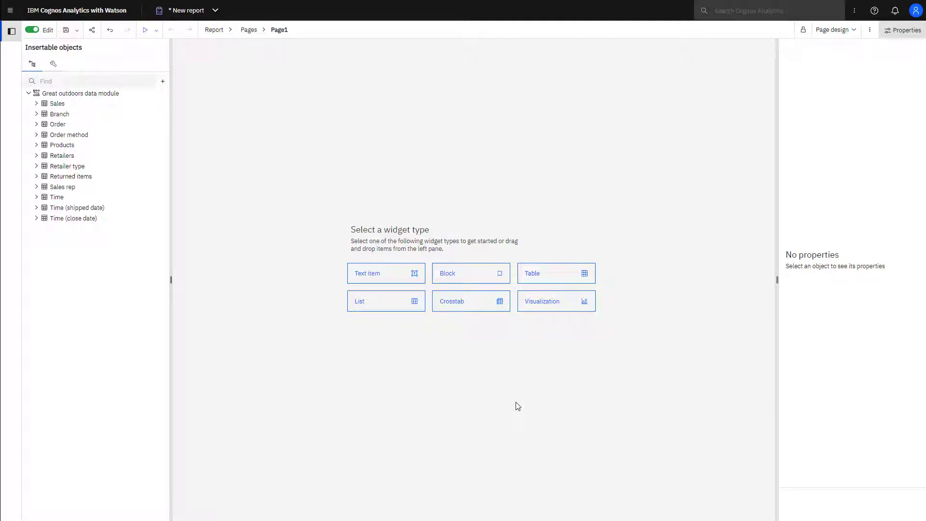
Insert a crosstab, keeping the default object name Crosstab1.
click(459, 303)
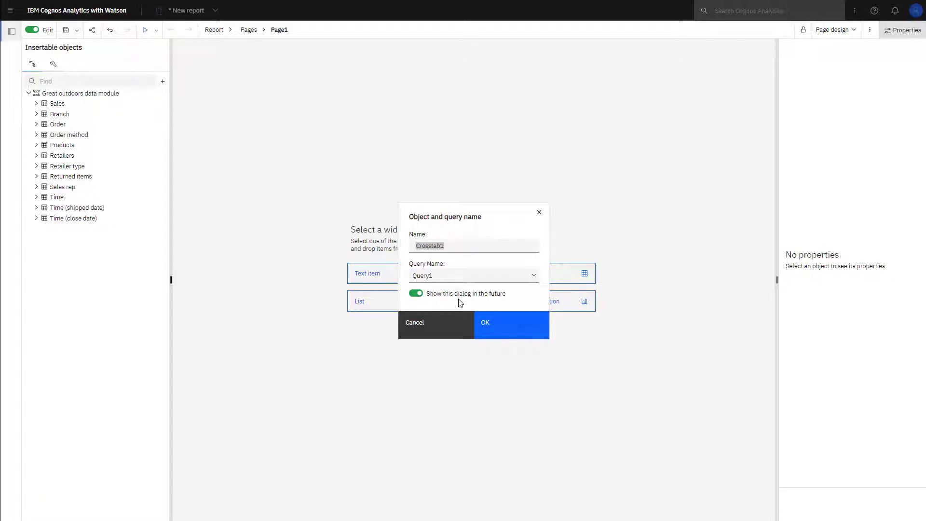
click(531, 324)
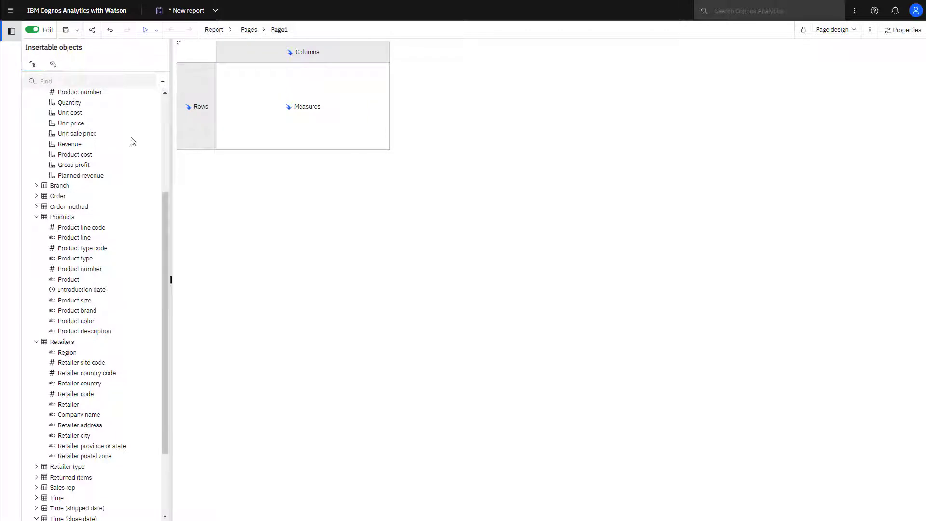
Nest Year (close date) under Product line rows, with Retailer country columns and Planned revenue and Revenue measures.
double_click(74, 238)
scroll(72, 429, down, 2)
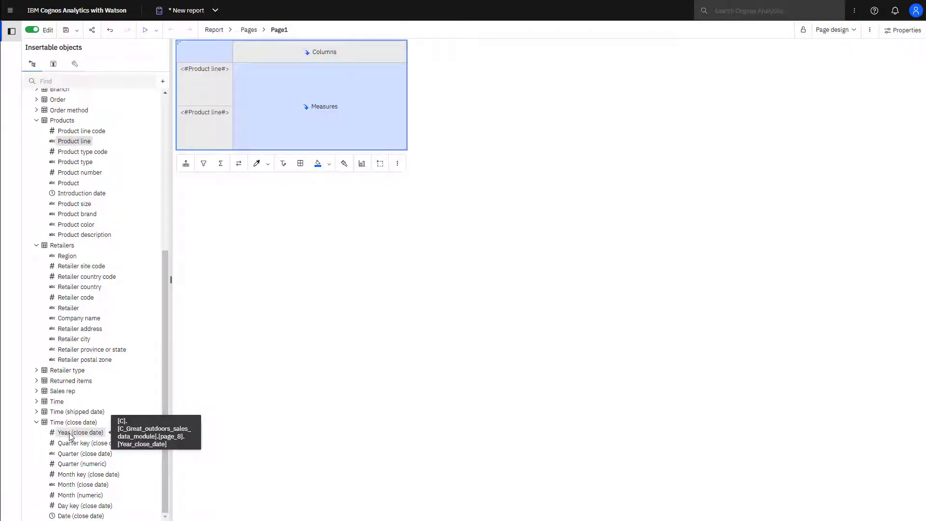
drag(69, 436, 224, 134)
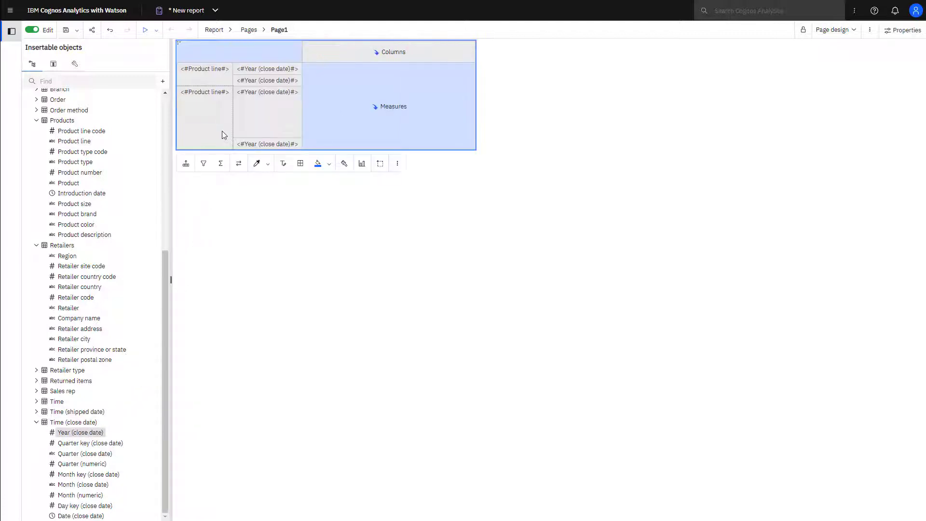
double_click(72, 288)
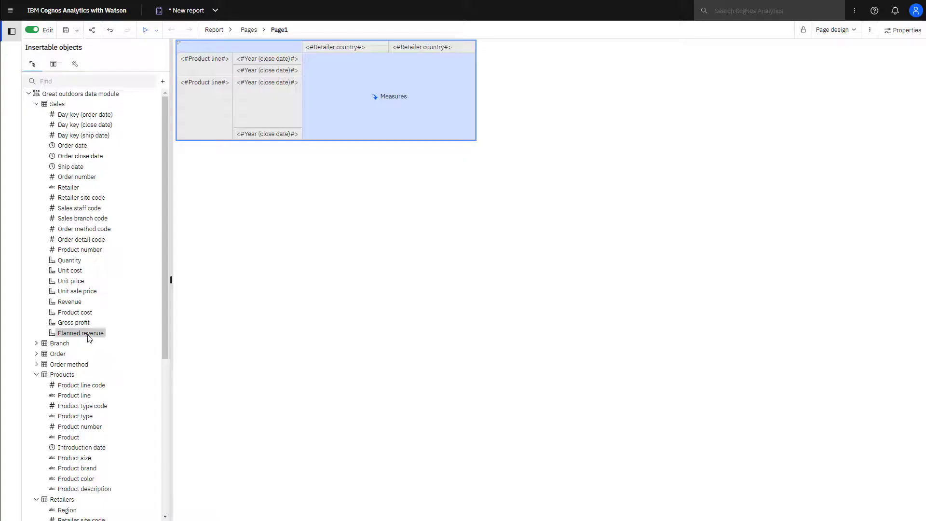
ctrl+click(77, 303)
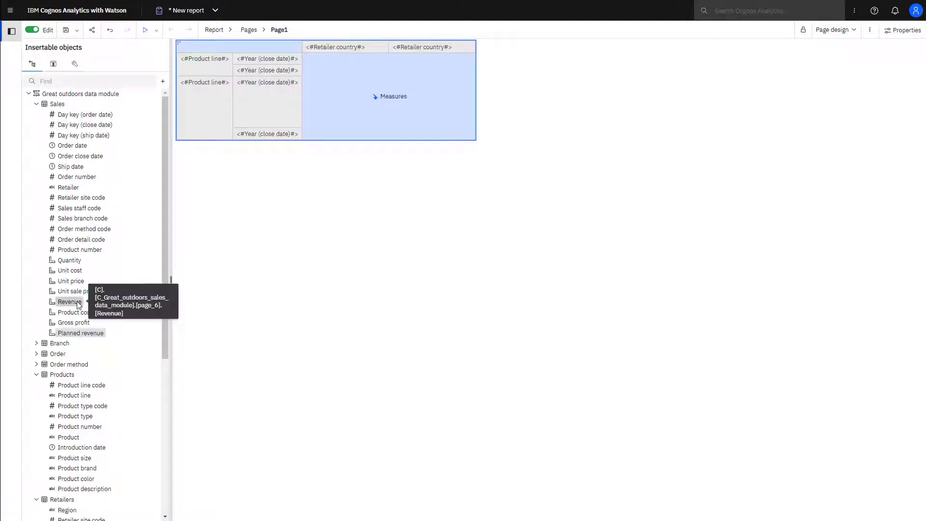
drag(77, 303, 351, 53)
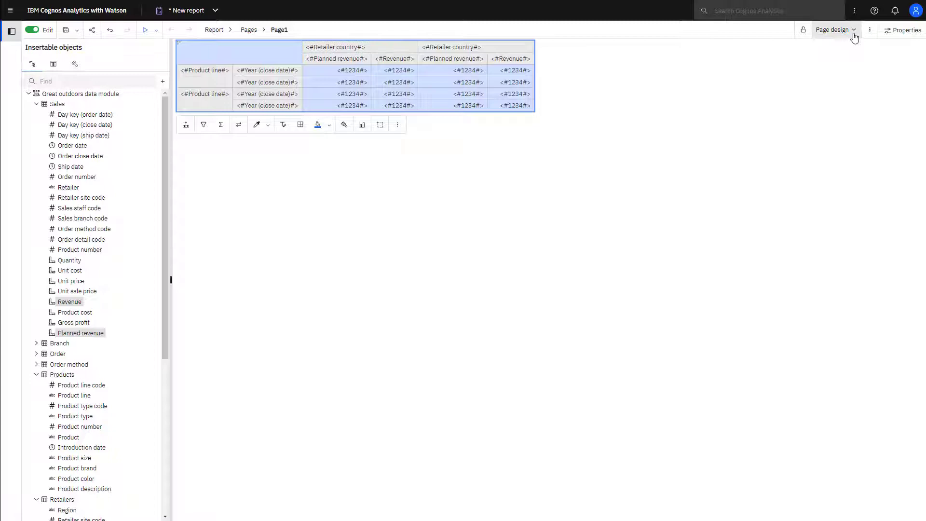
Show the crosstab in Page preview, try swapping rows and columns, then restore the original layout.
click(854, 37)
click(848, 57)
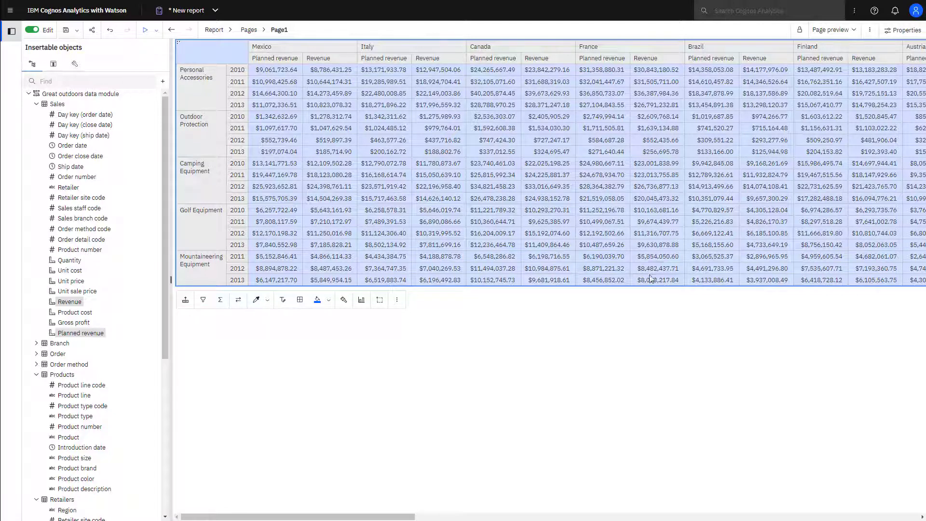
click(238, 301)
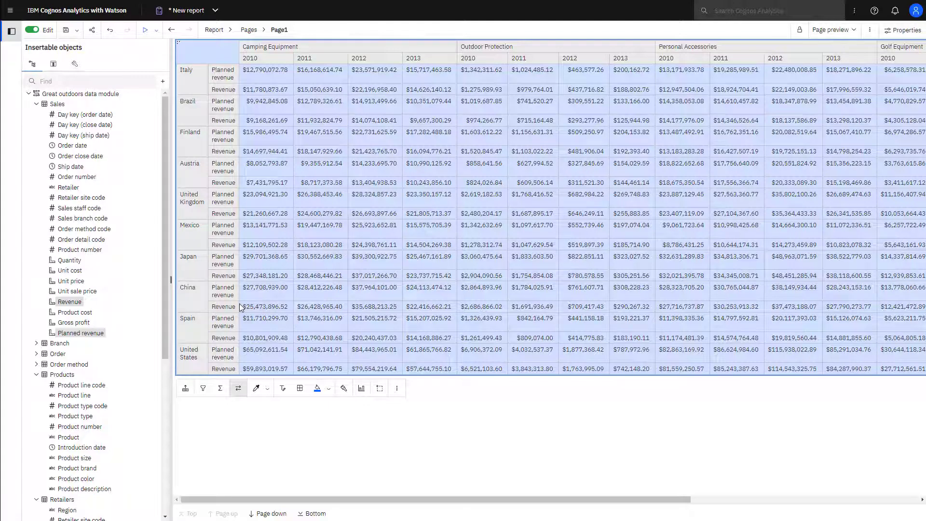
click(237, 390)
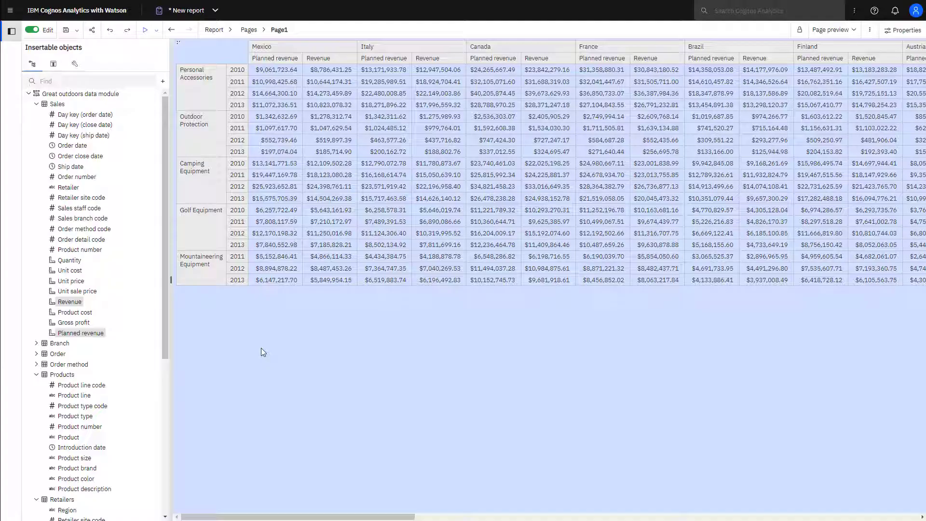
Add default summary rows for the Planned revenue values.
click(269, 245)
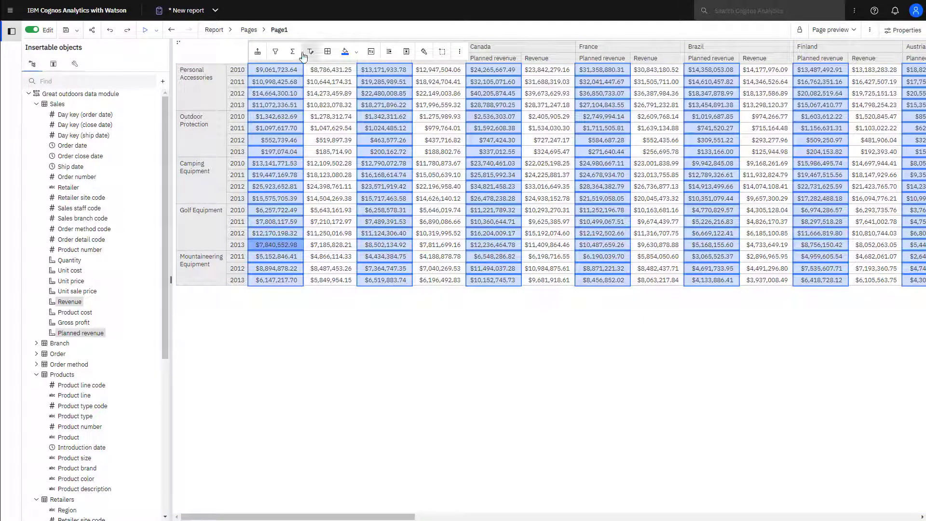
click(292, 54)
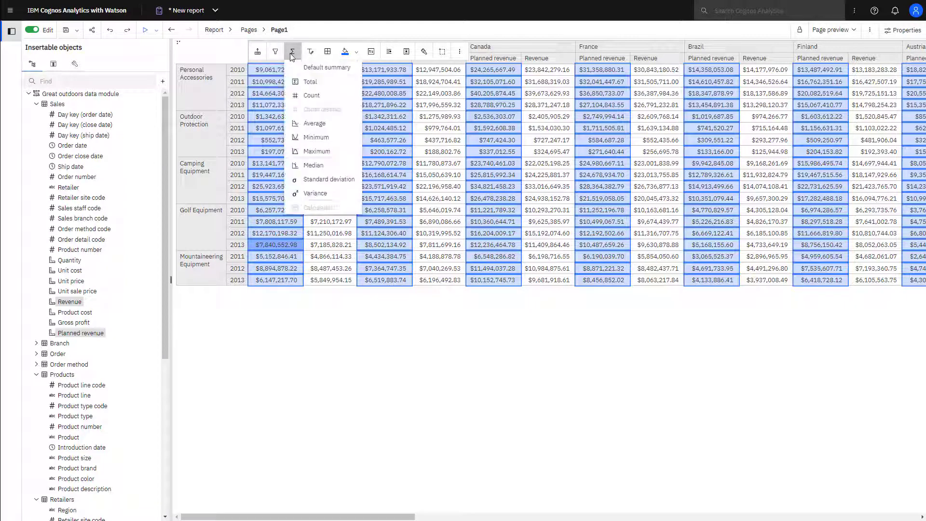
click(312, 71)
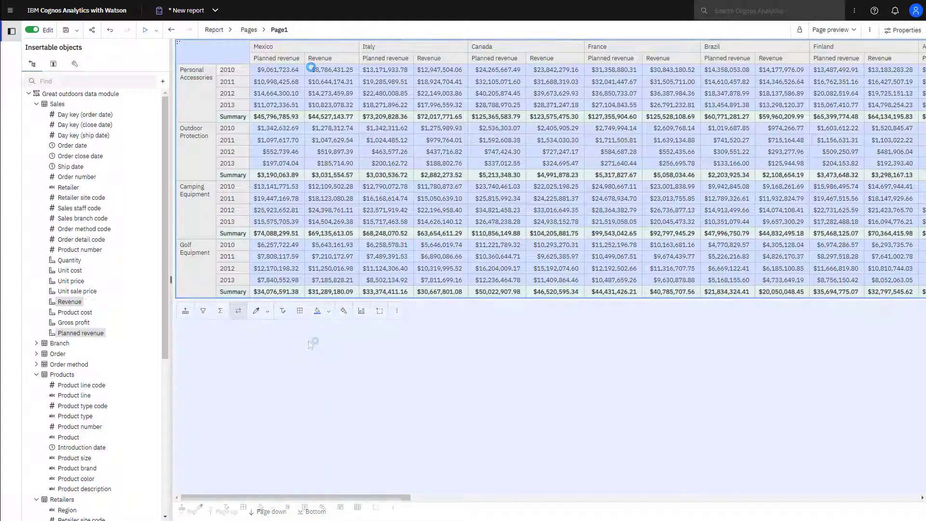
Sort the product line row headers in ascending order.
click(308, 342)
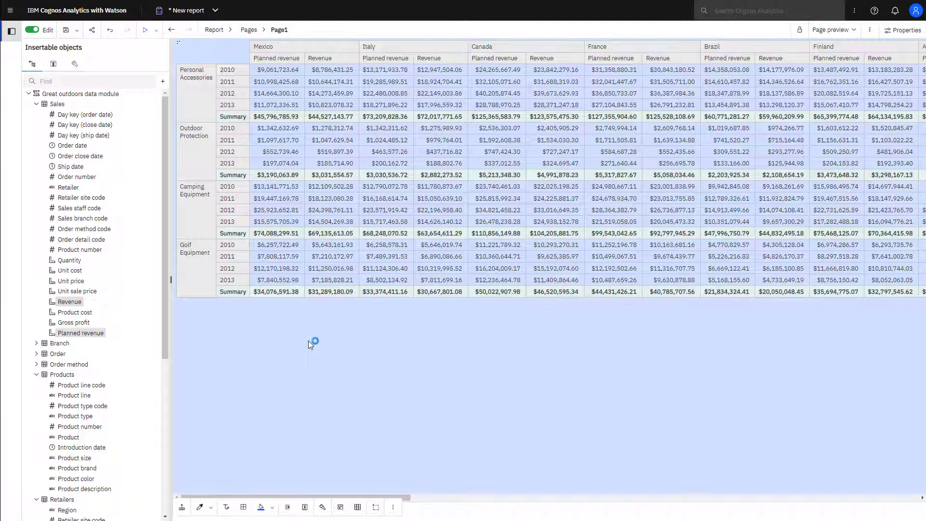
click(195, 280)
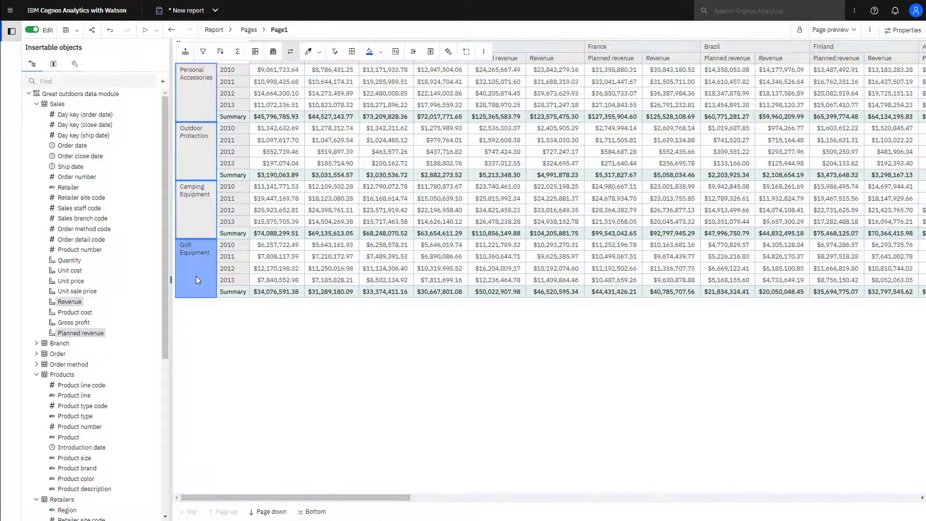
click(221, 58)
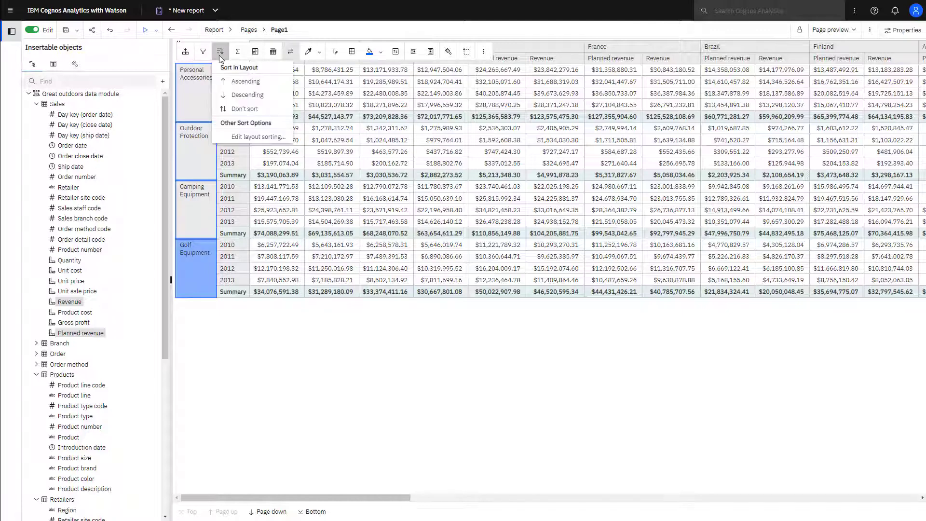
click(265, 80)
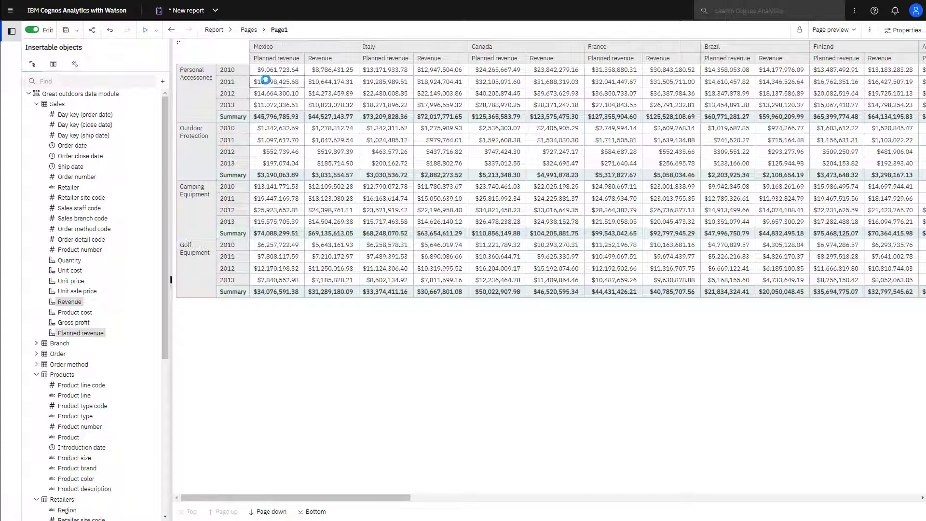
Sort the country column headers ascending so they begin with Australia, Austria, Belgium.
click(315, 395)
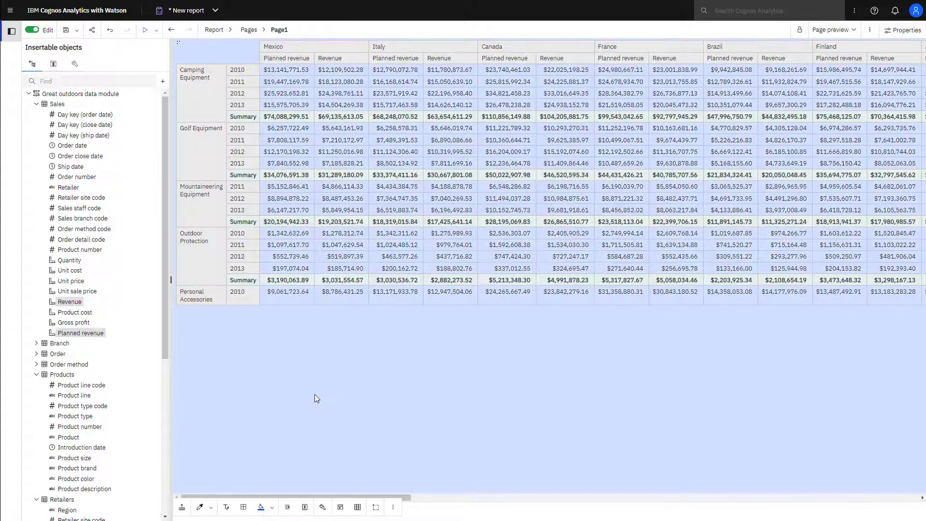
click(276, 48)
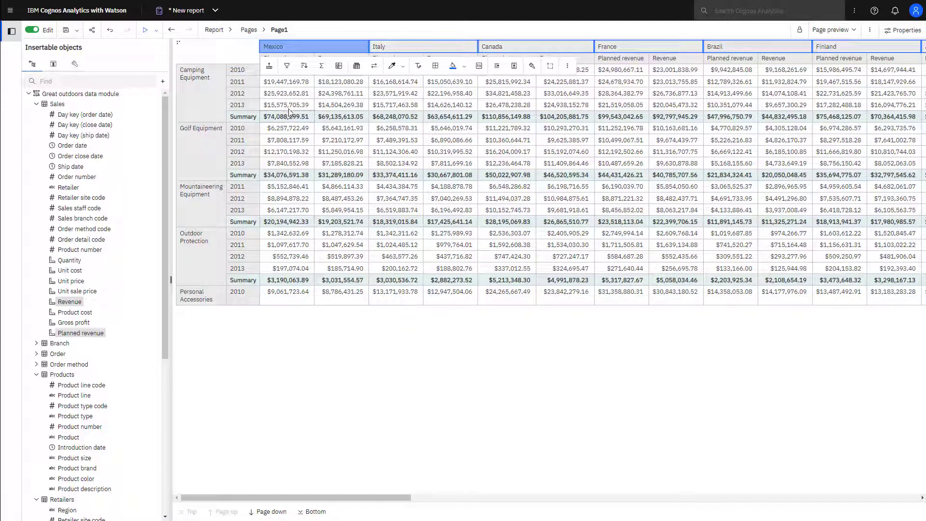
click(307, 68)
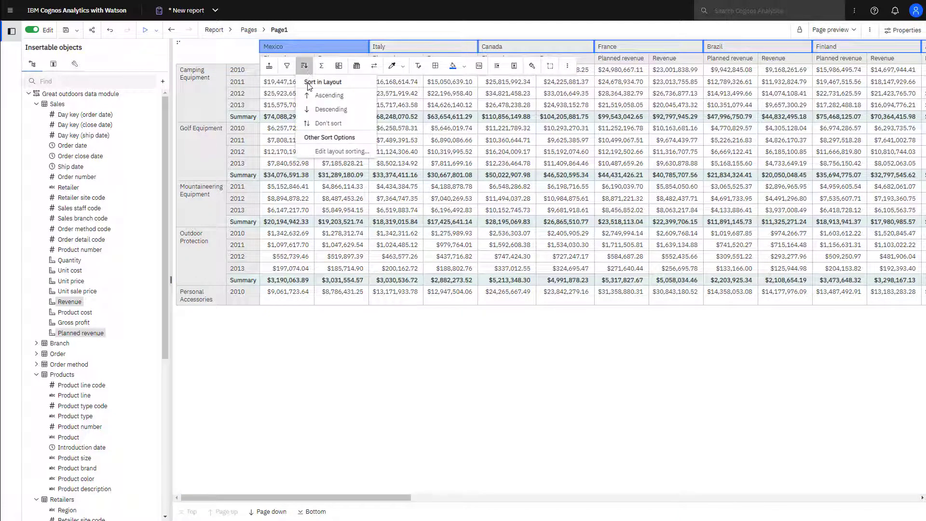
click(323, 95)
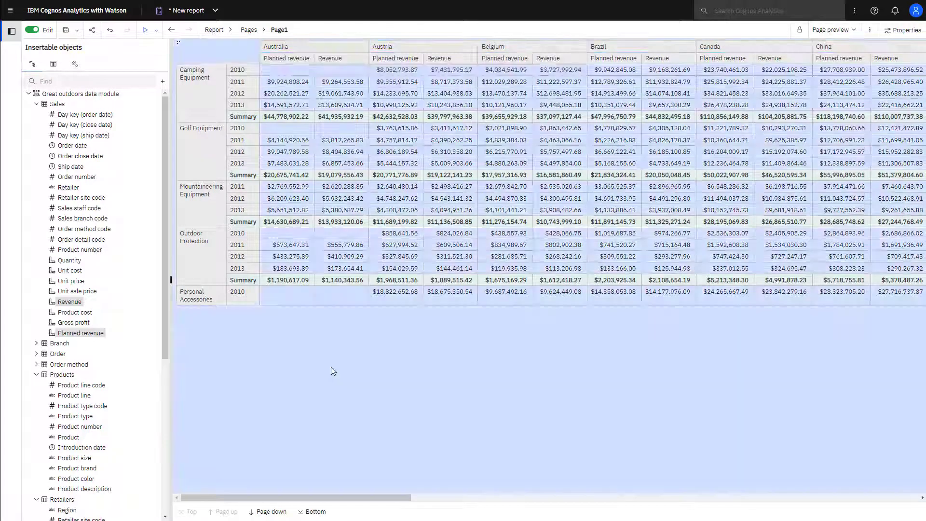
click(332, 370)
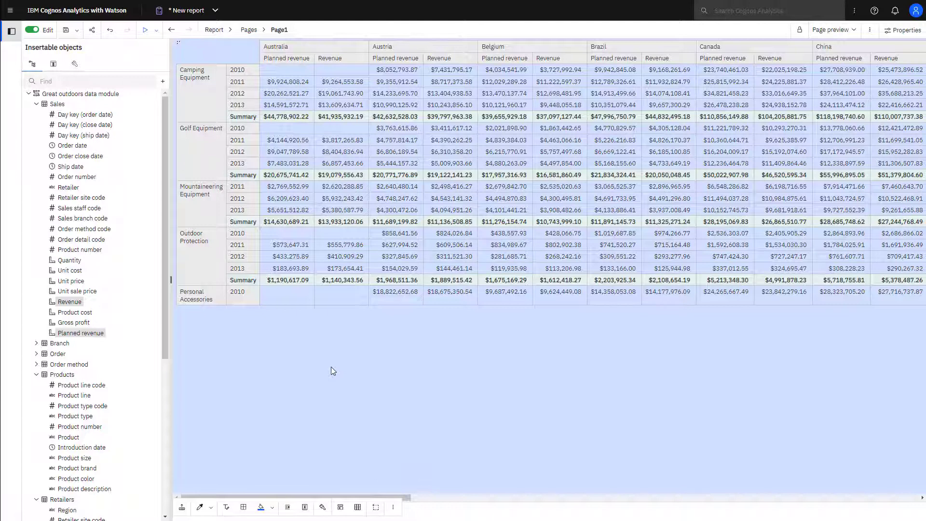
Apply an include filter keeping only the Australia, Brazil and Canada columns.
click(347, 45)
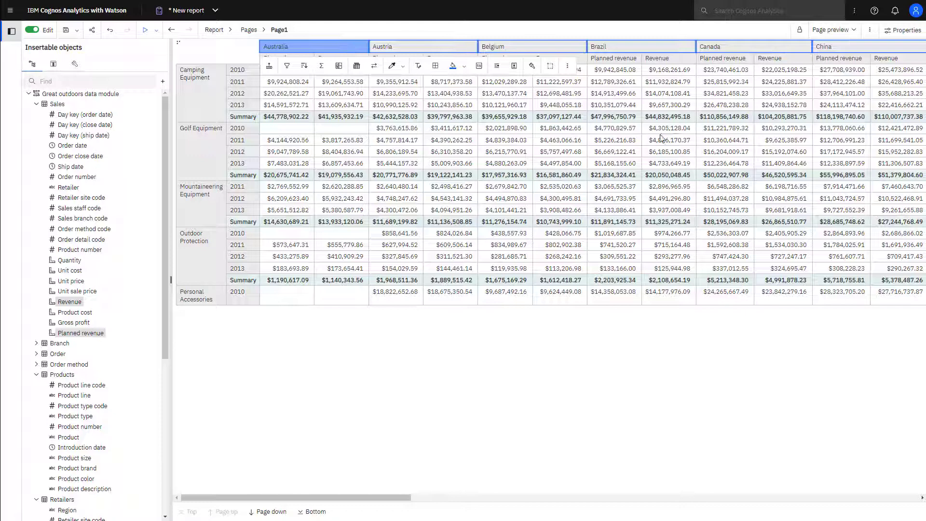
click(674, 51)
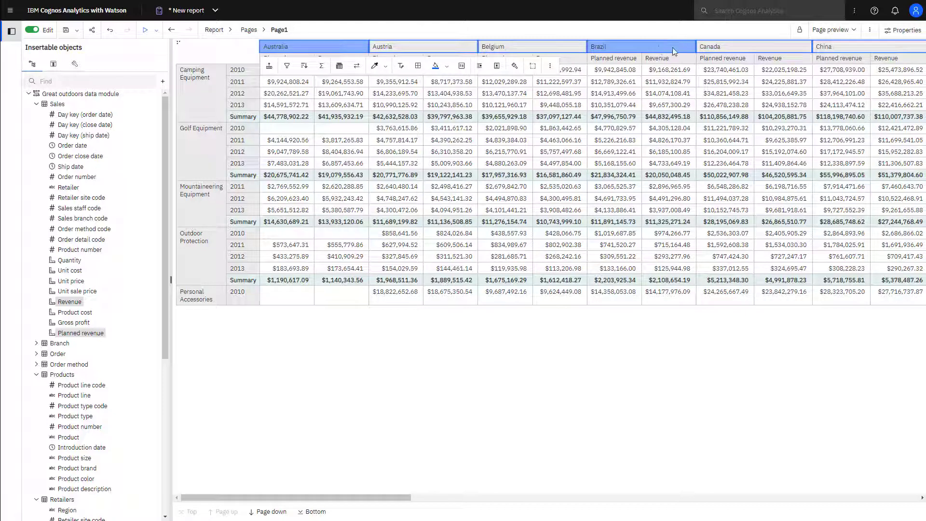
ctrl+click(705, 46)
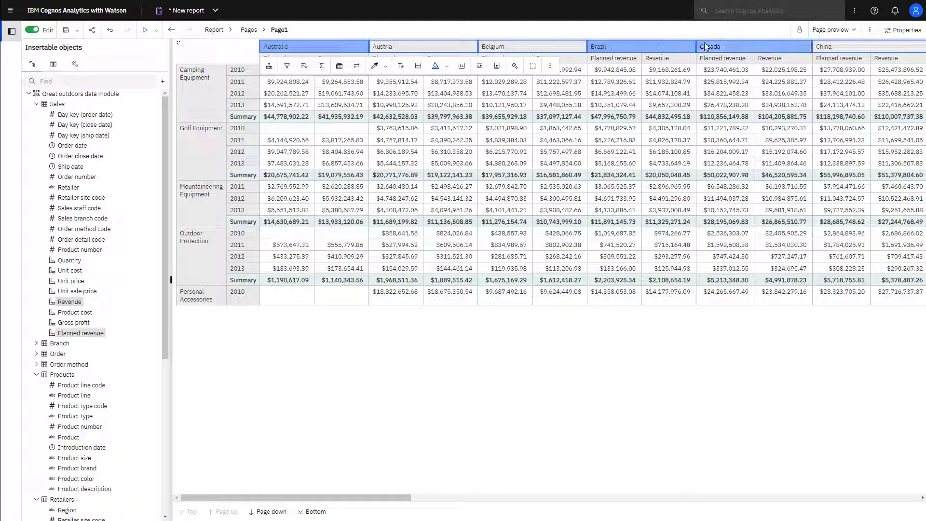
click(287, 68)
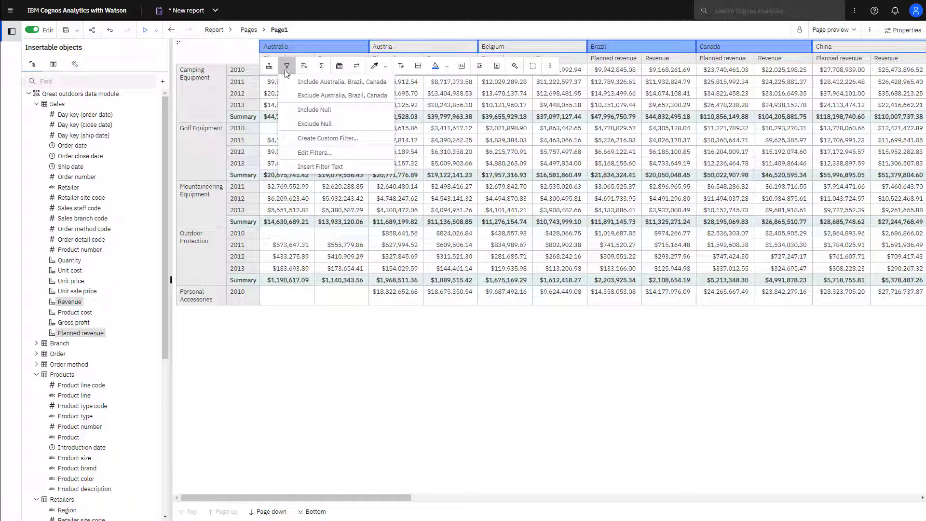
click(287, 83)
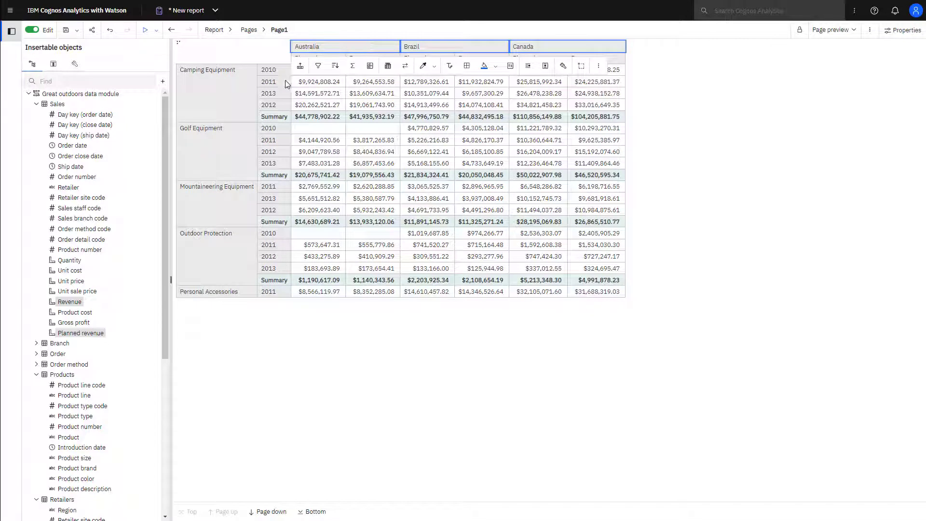
Create a custom Product line filter for Camping Equipment, Mountaineering Equipment and Personal Accessories.
click(206, 107)
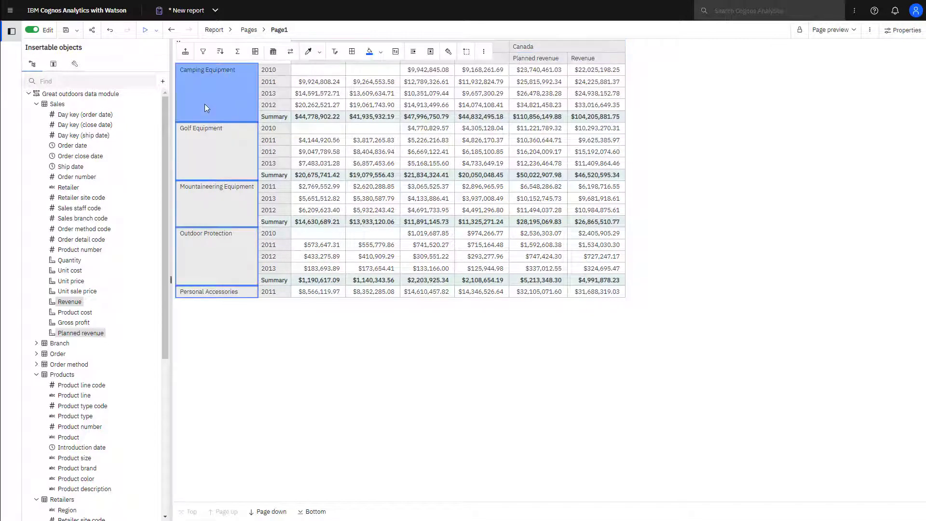
click(202, 53)
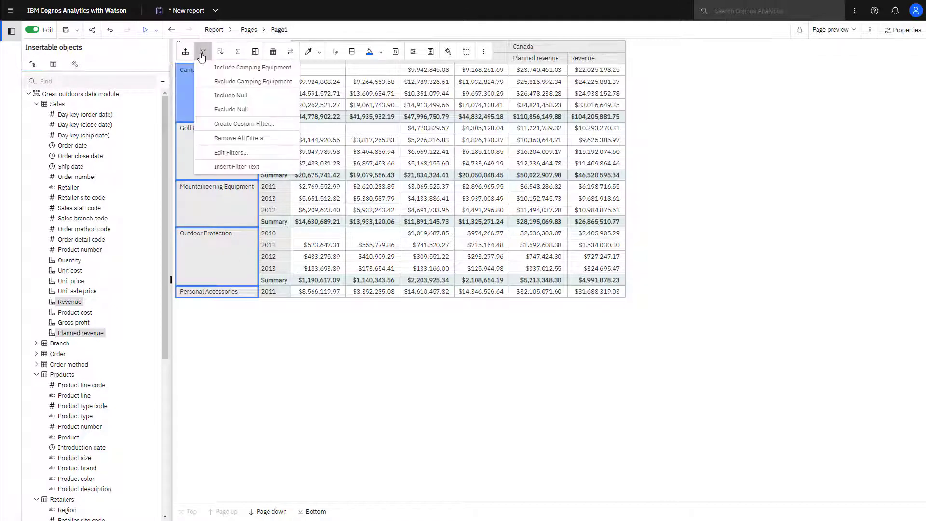
click(224, 124)
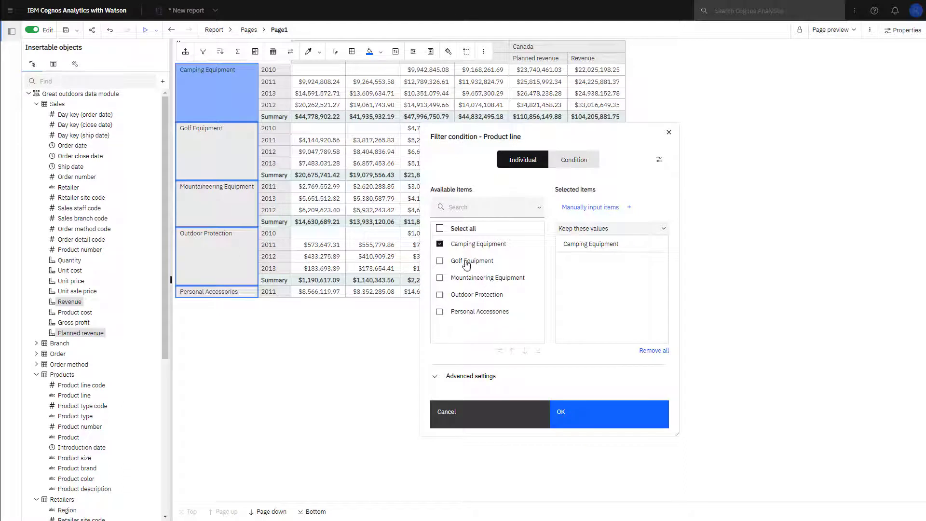
click(440, 278)
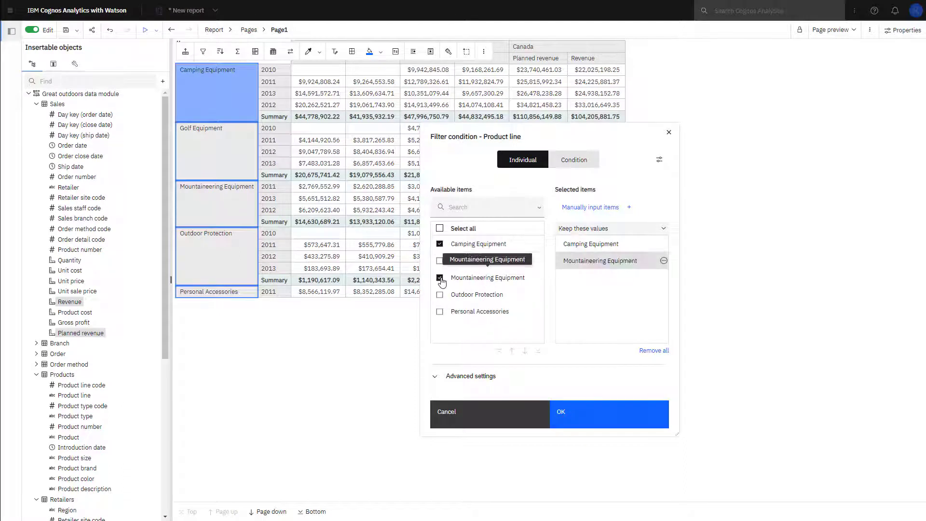
click(440, 312)
click(594, 416)
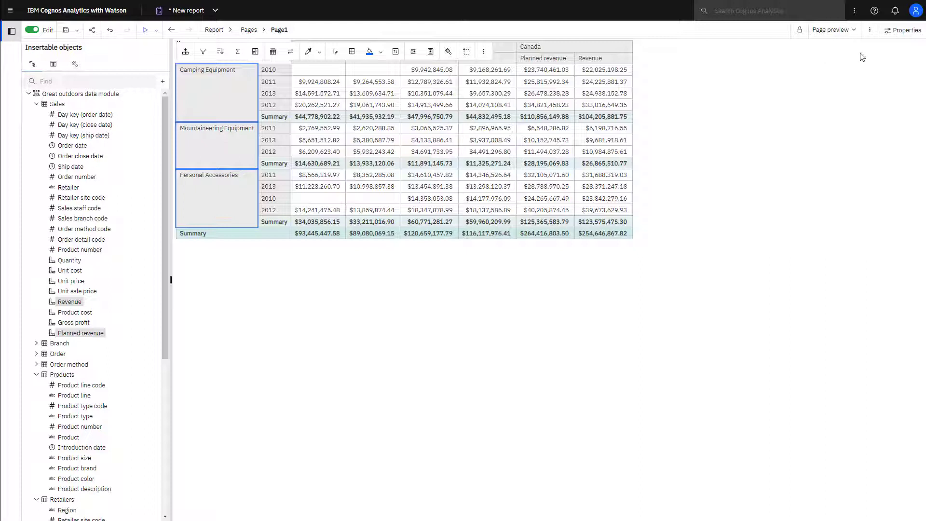
click(870, 30)
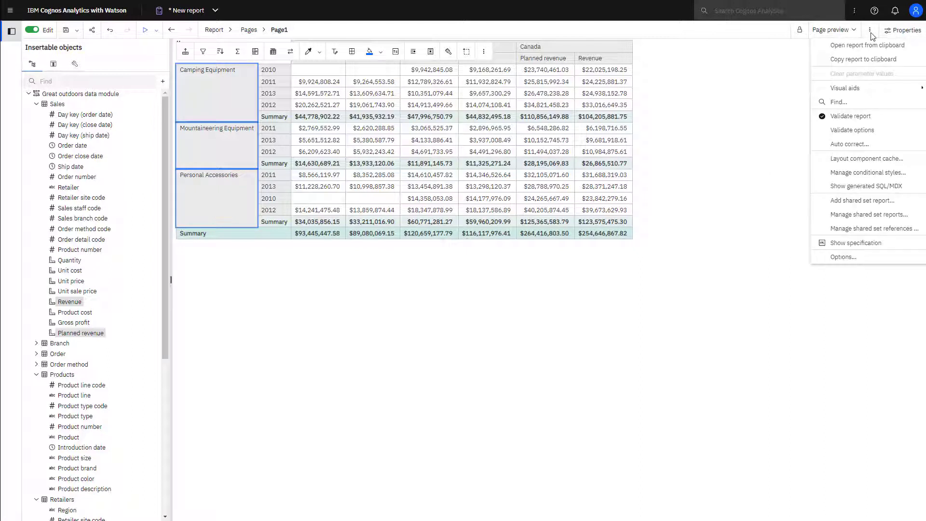
click(839, 117)
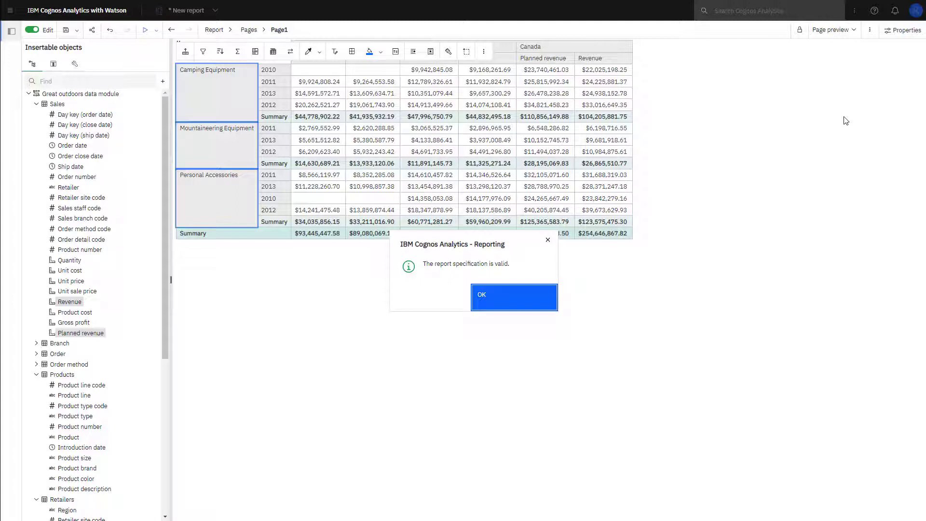
click(521, 301)
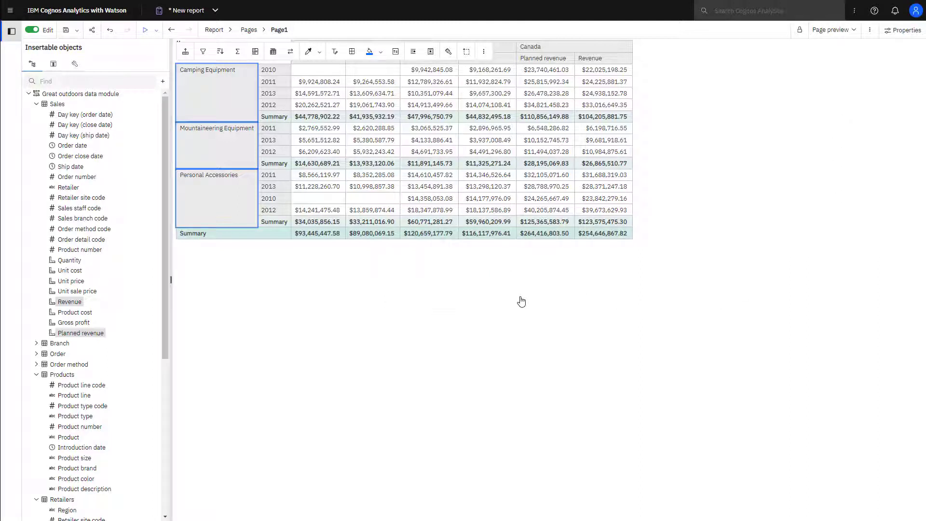
Save the report as 'revenue crosstab' in My content > my reports.
click(66, 36)
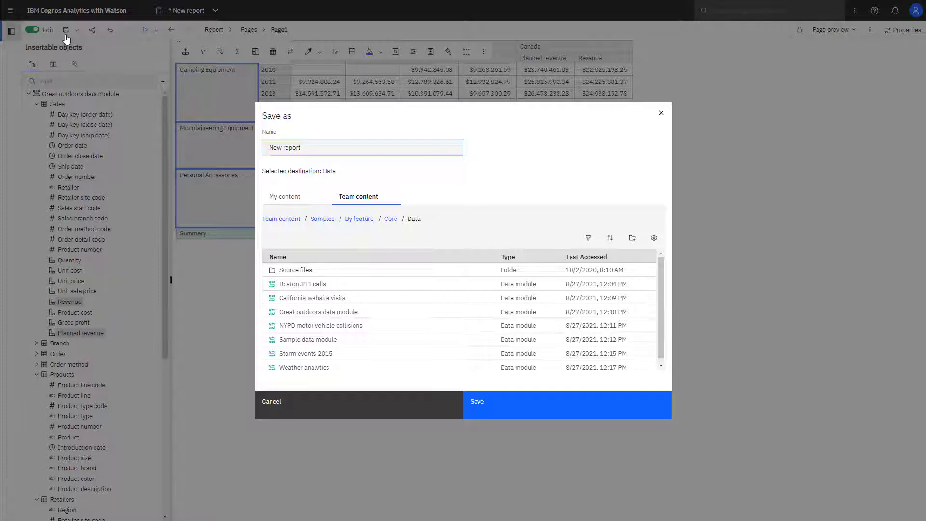
drag(334, 147, 242, 138)
text(revenue crosstab)
click(279, 219)
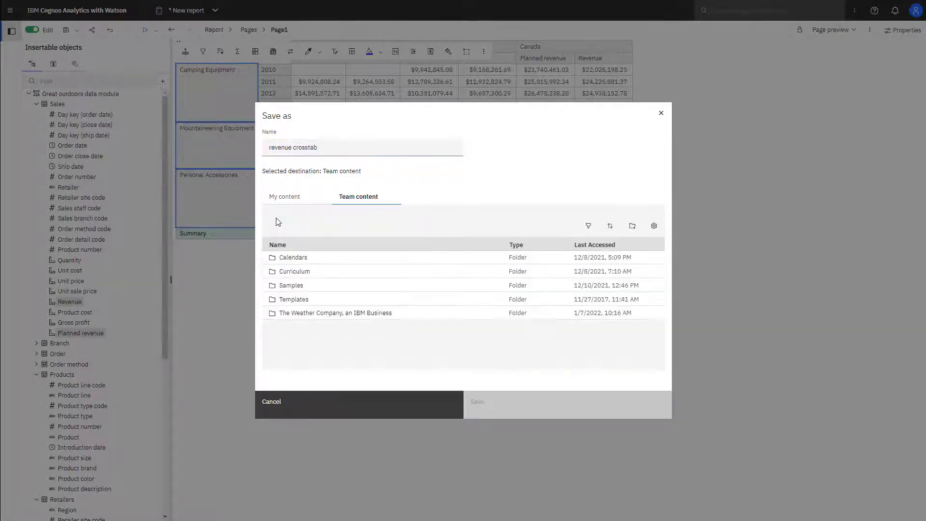
click(273, 198)
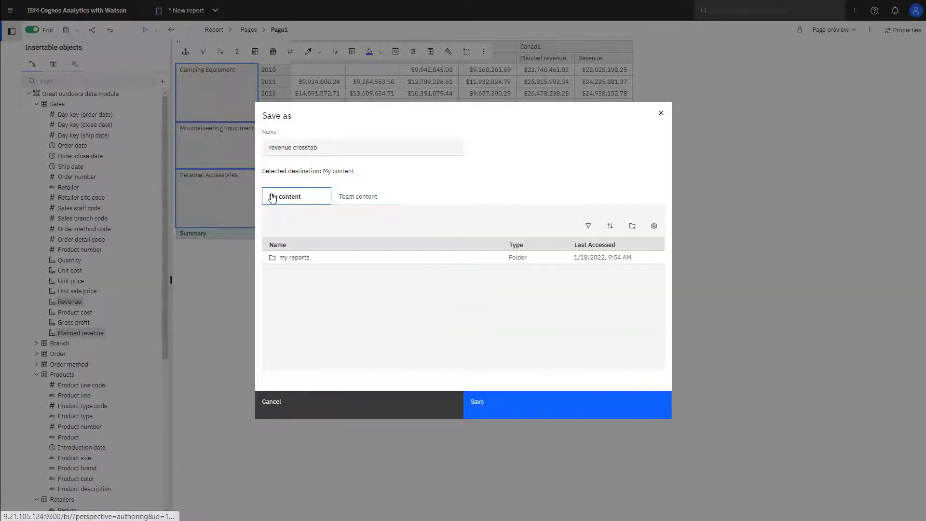
click(296, 259)
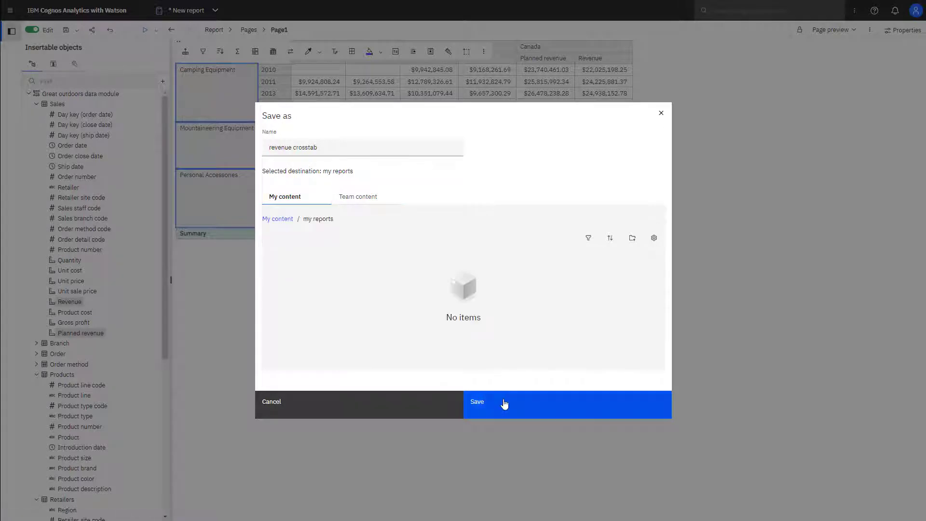
click(502, 402)
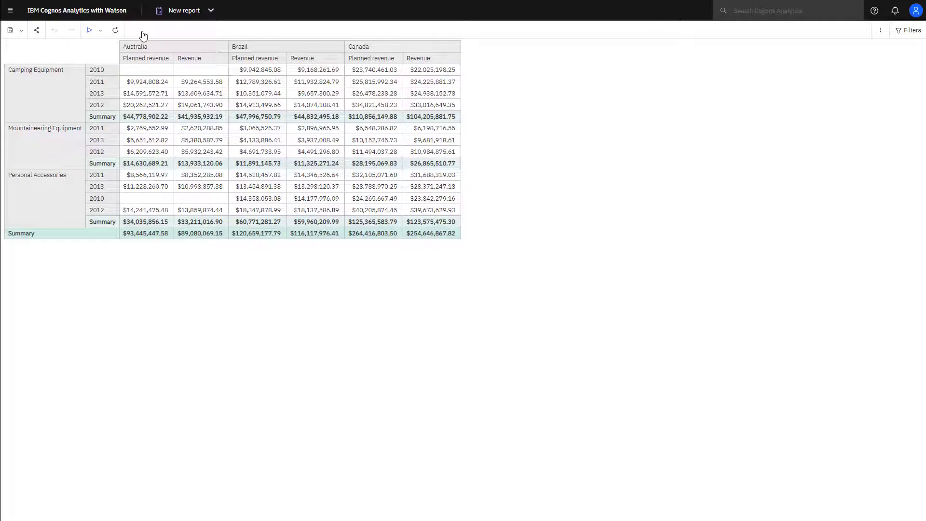
In the run output, exclude Brazil so only Australia and Canada columns remain.
click(266, 48)
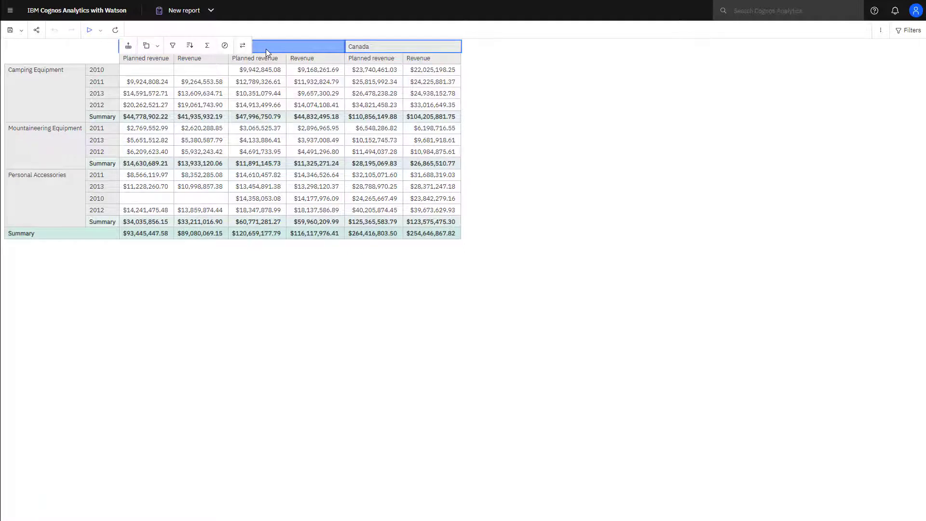
click(173, 48)
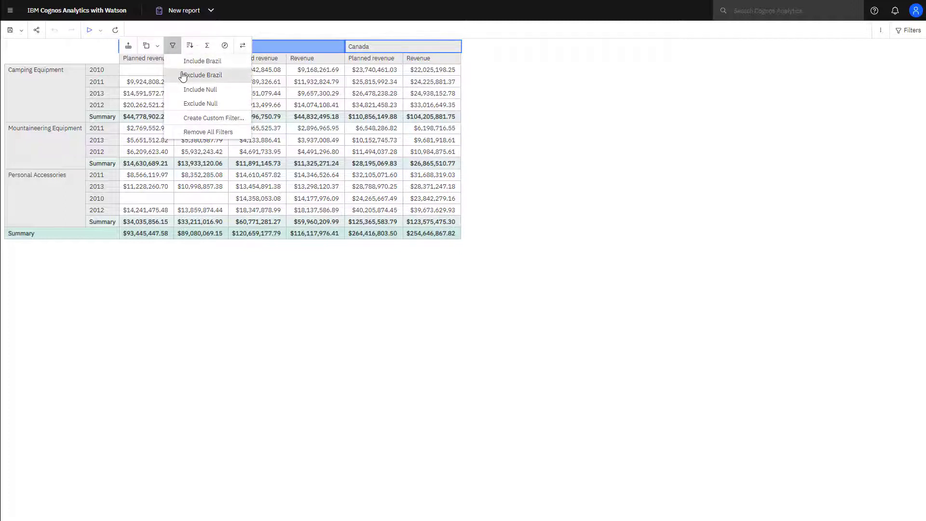
click(183, 75)
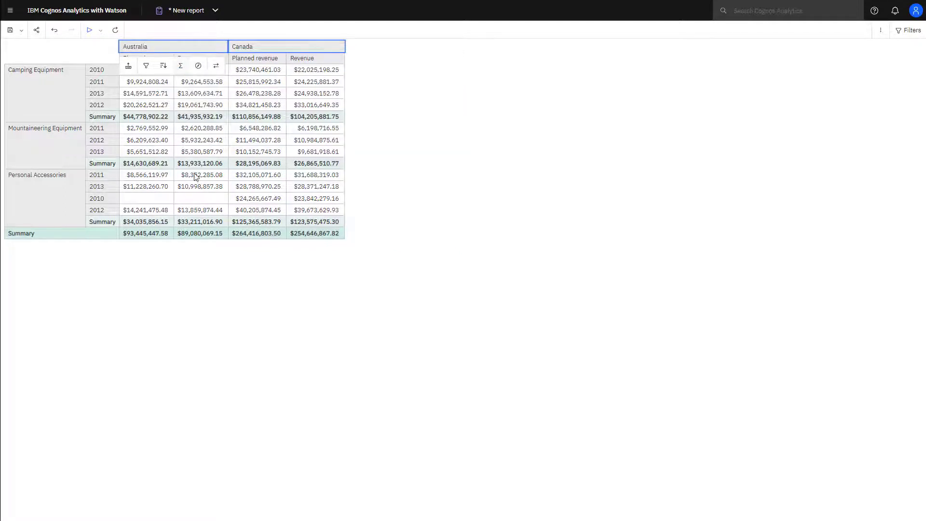